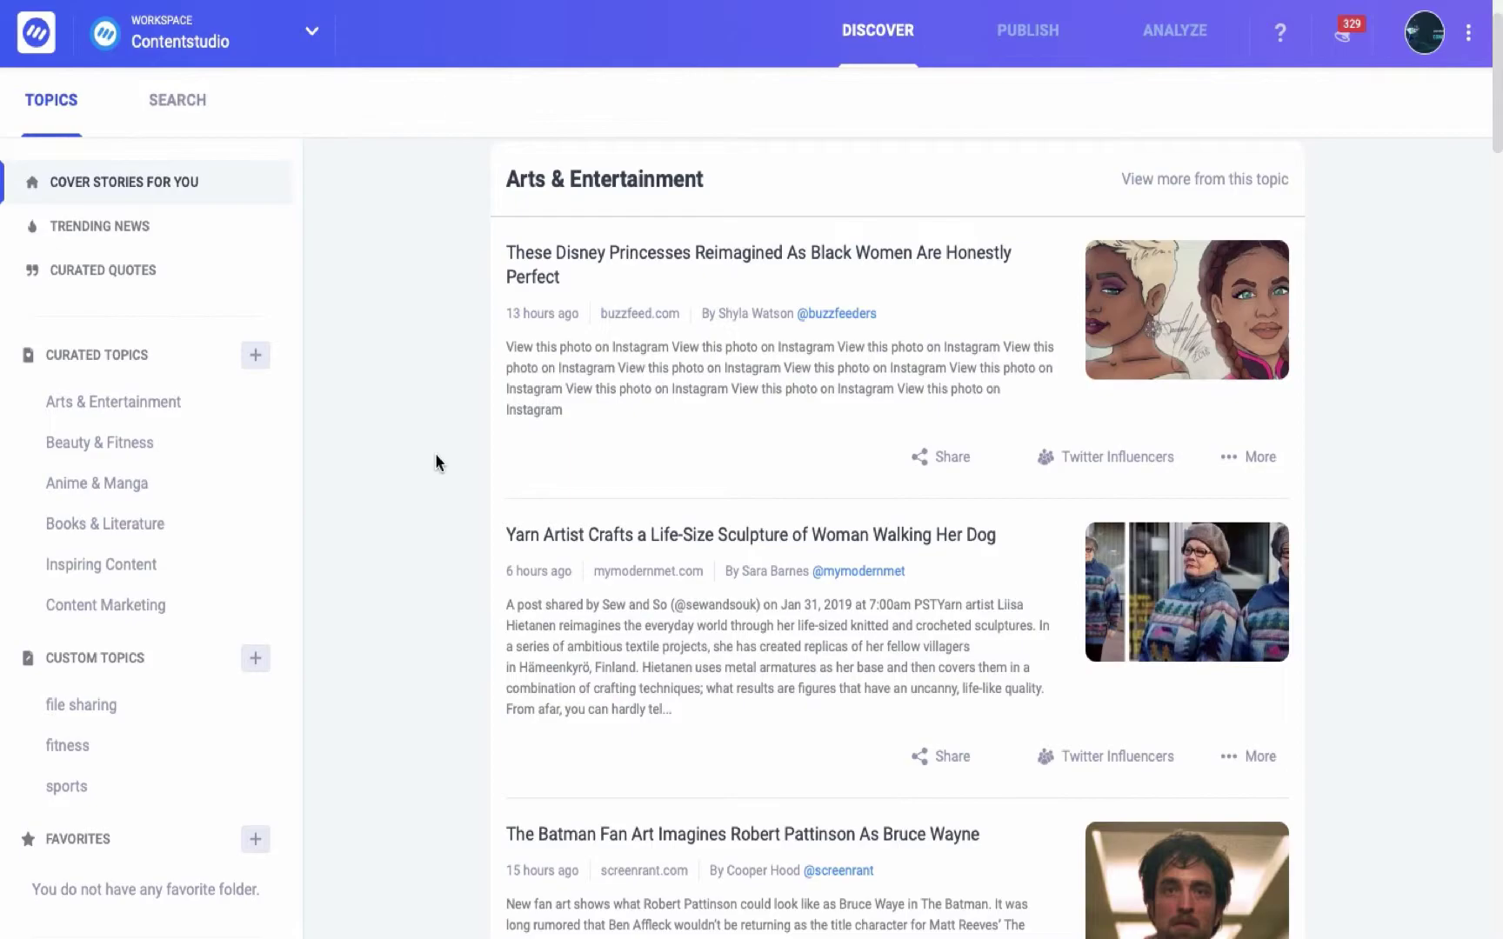
# Add Social Issues & Advocacy and Religion & Belief from the curated topics picker.
pyautogui.click(256, 358)
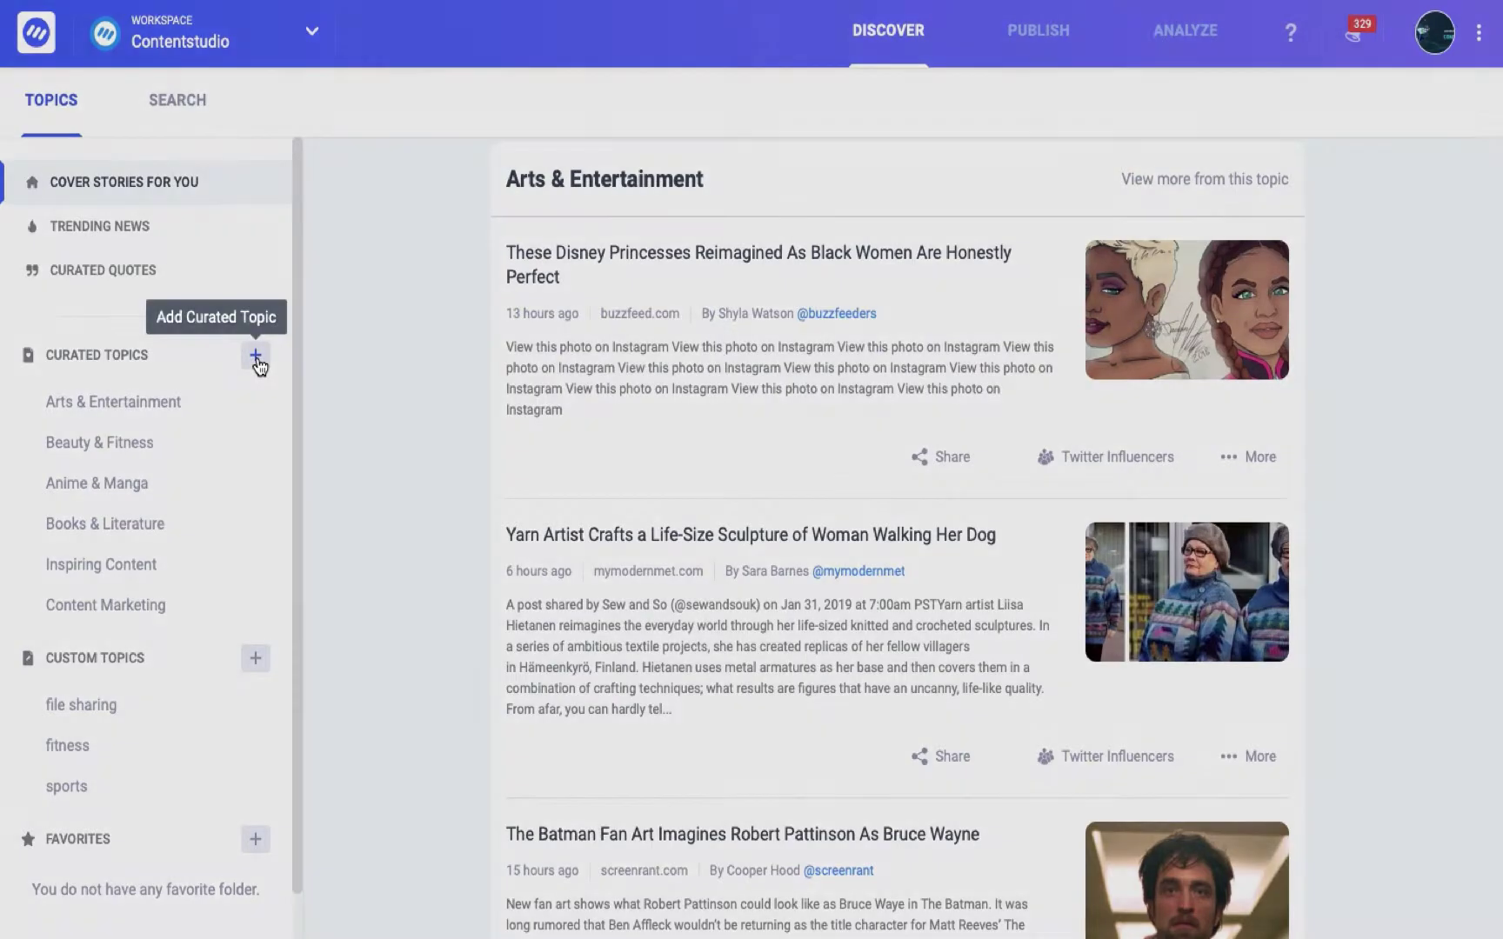
pyautogui.click(352, 439)
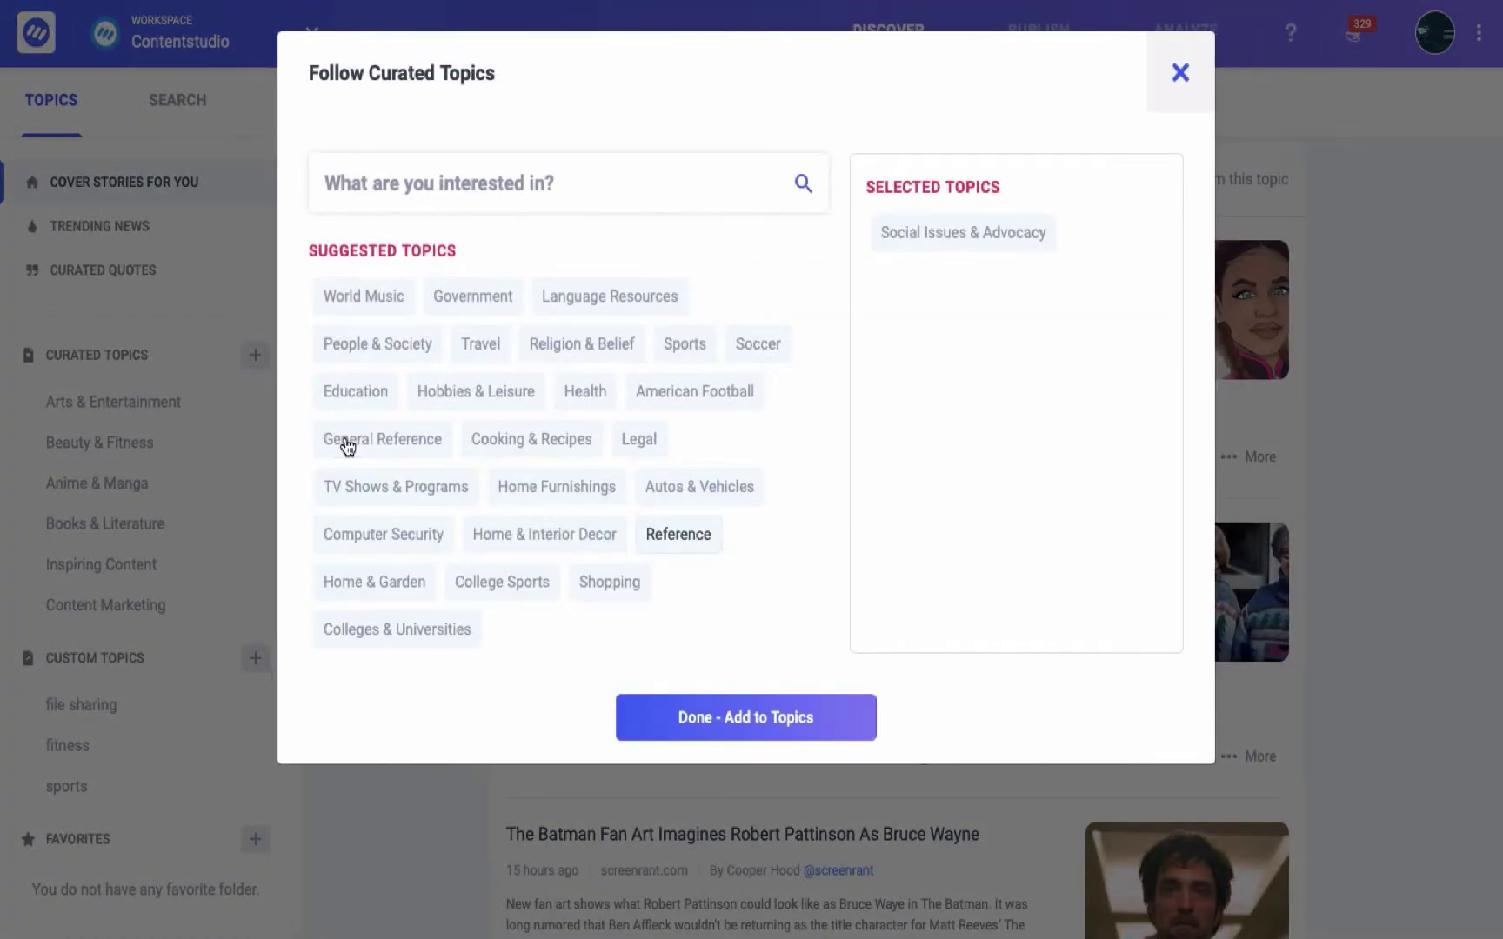
pyautogui.click(581, 343)
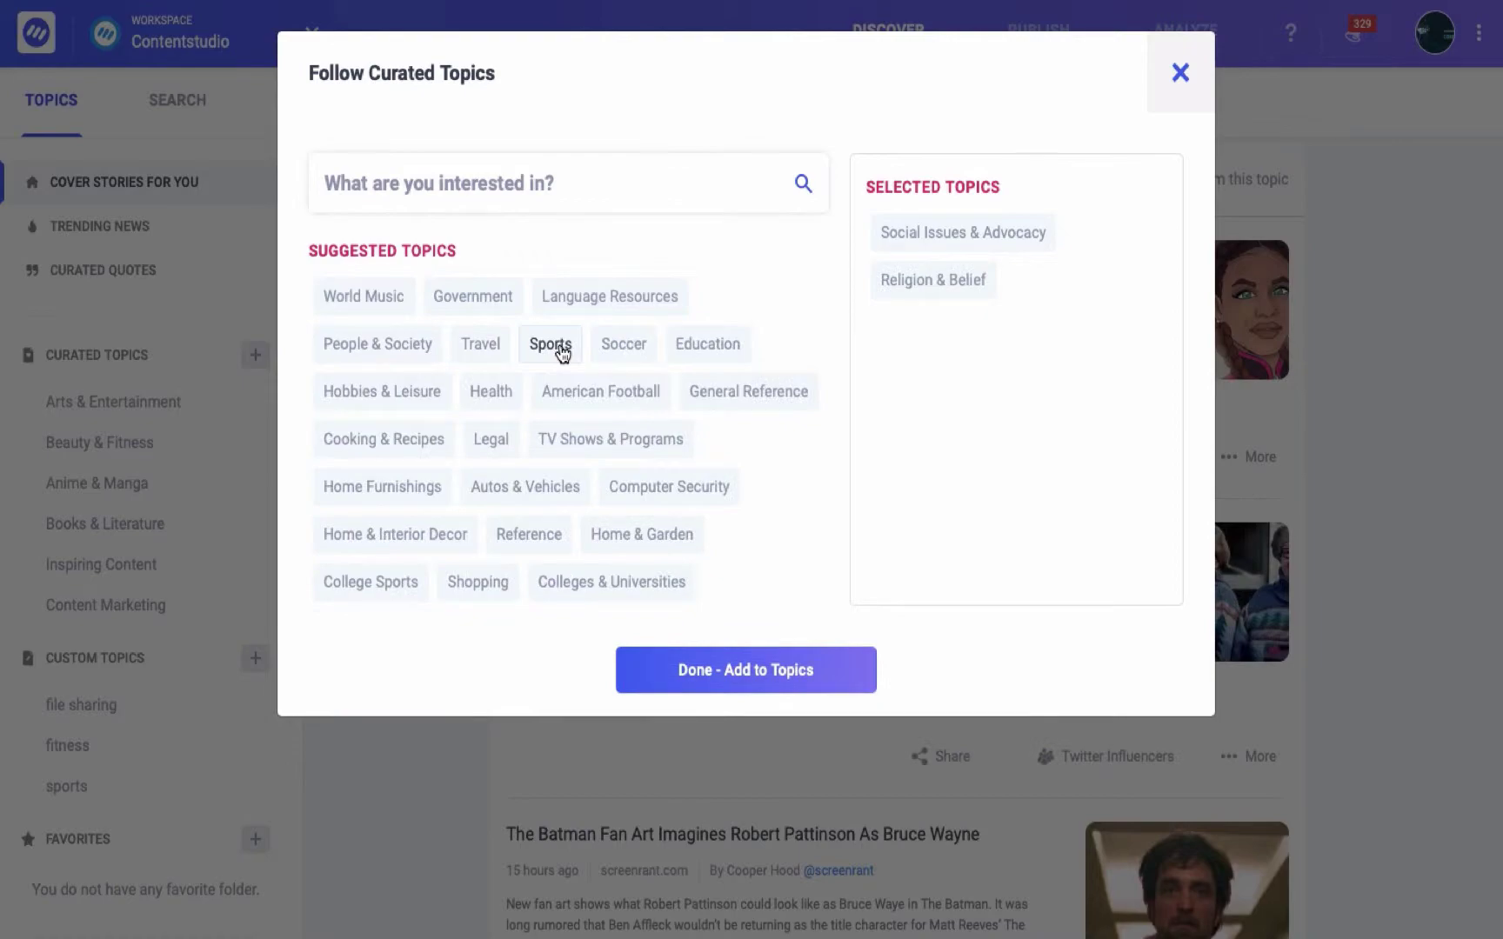
pyautogui.click(708, 669)
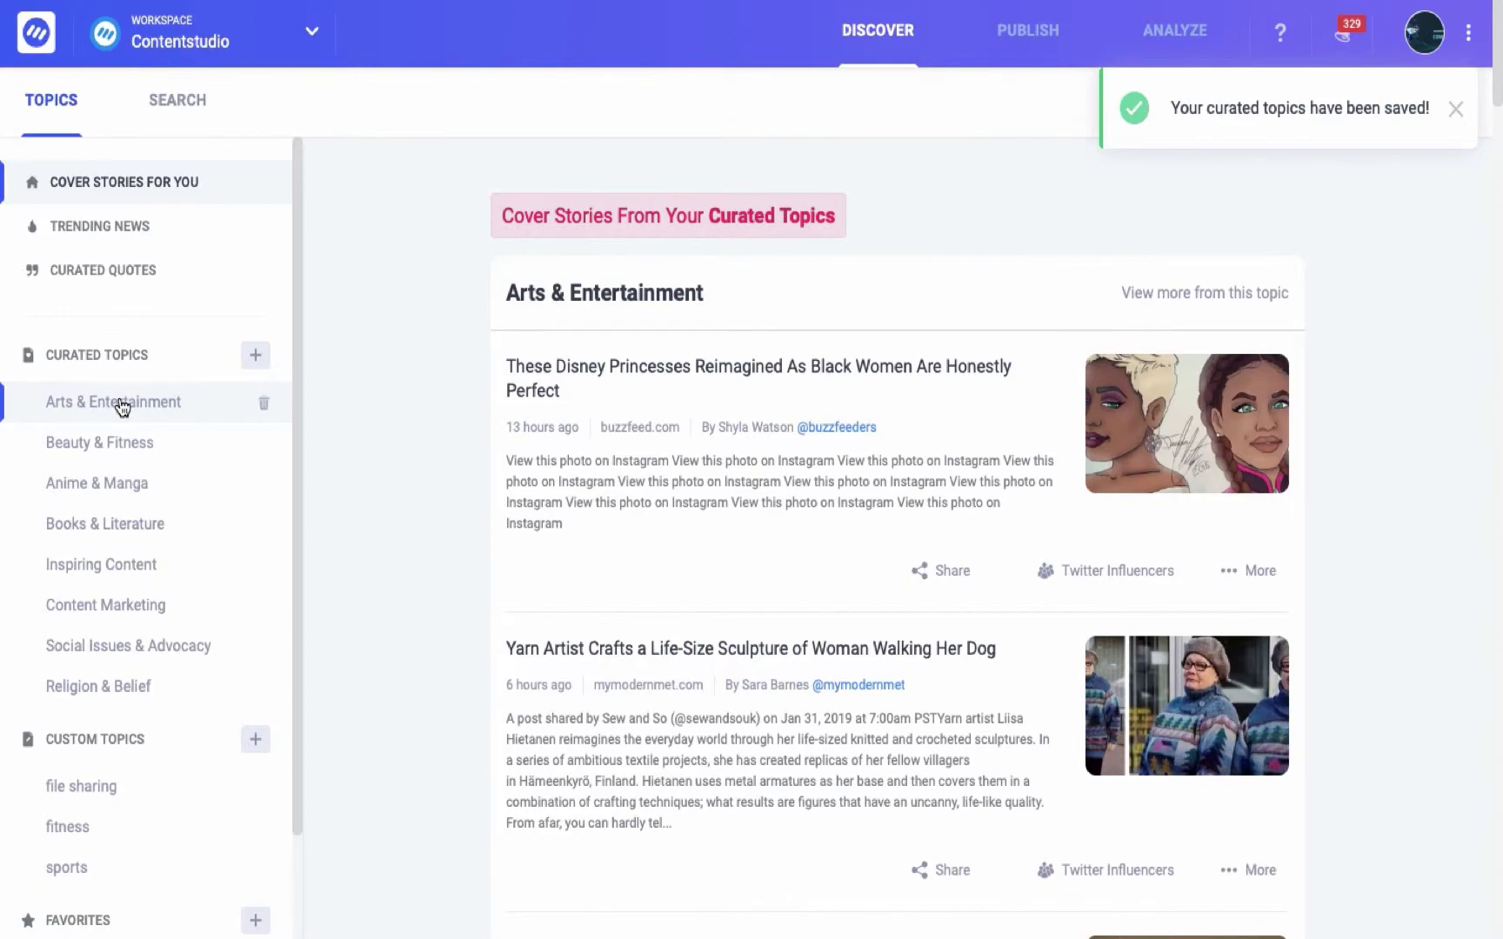
# Open the Arts & Entertainment feed and review its Most Shared sort and Last 30 days range.
pyautogui.click(121, 401)
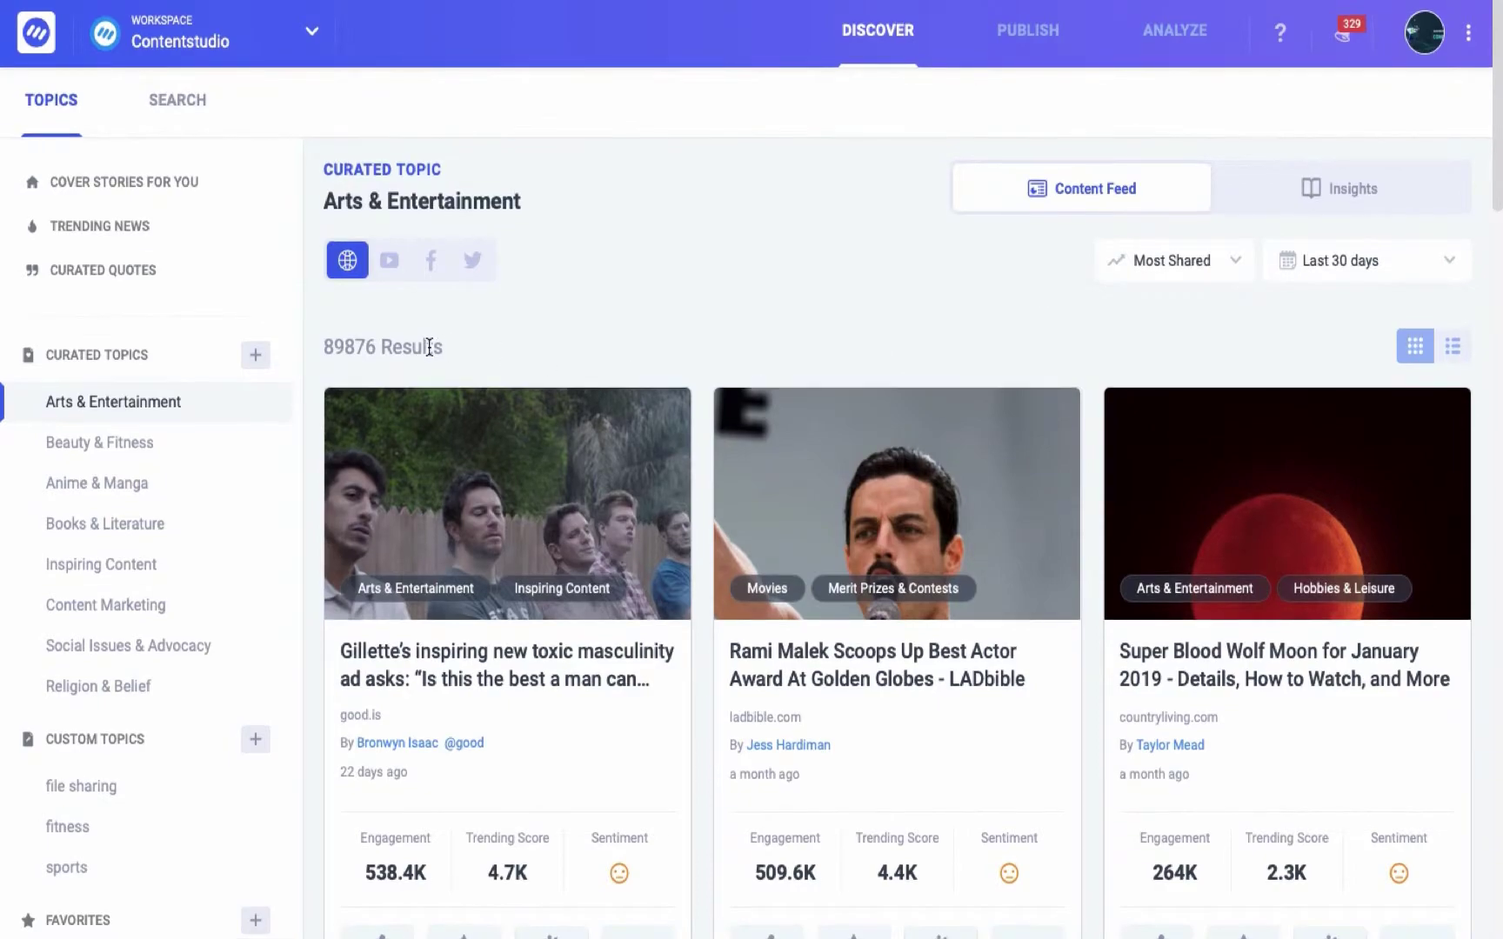
pyautogui.click(1231, 261)
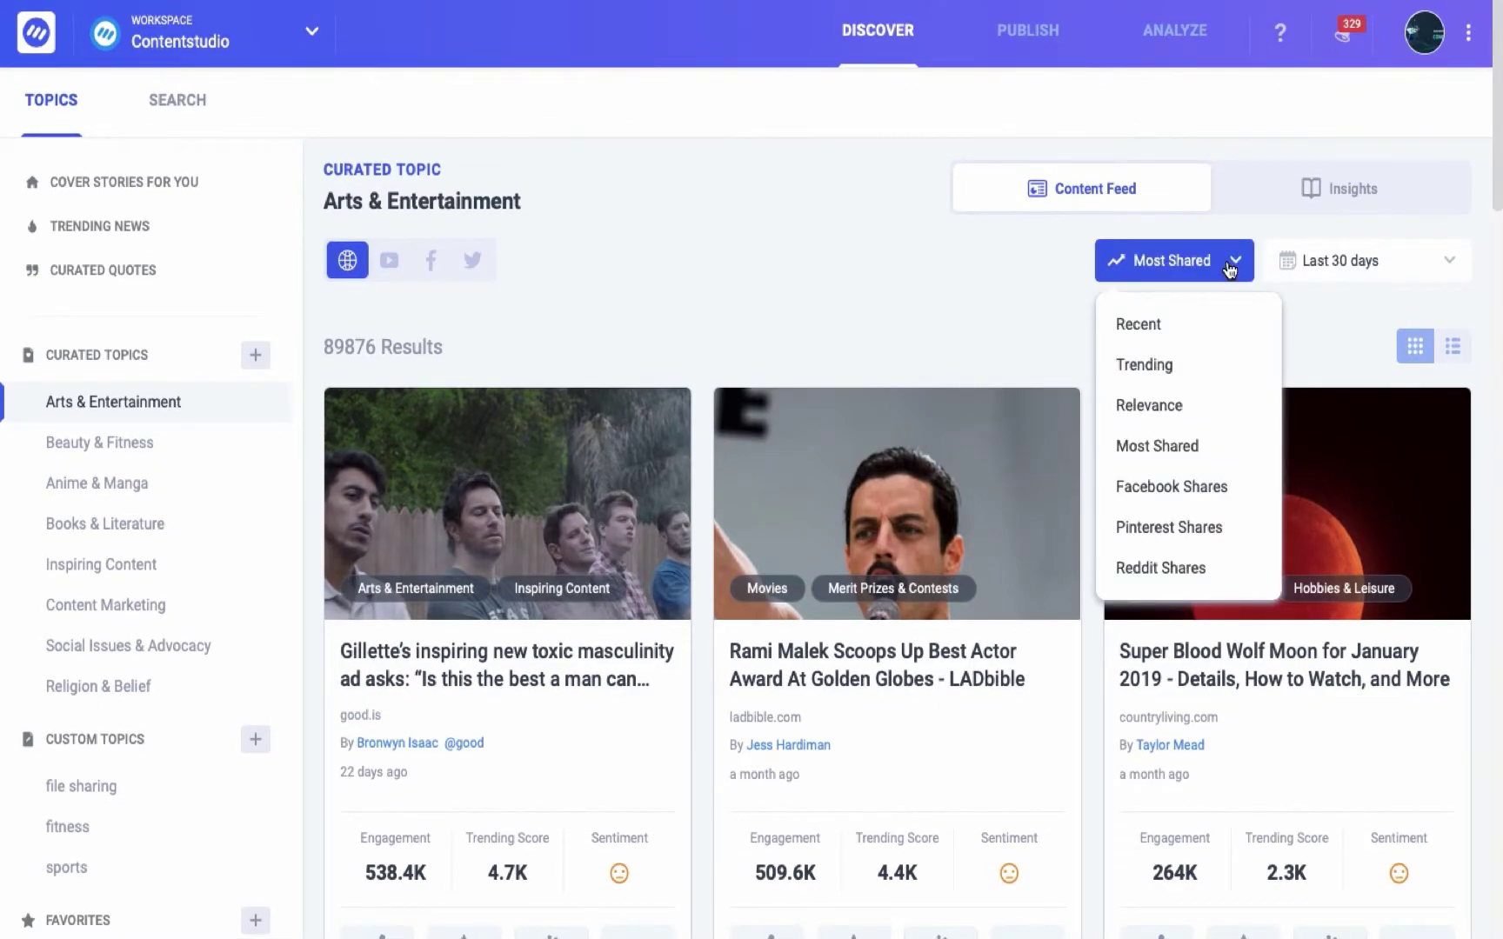
pyautogui.click(1231, 268)
pyautogui.click(1453, 258)
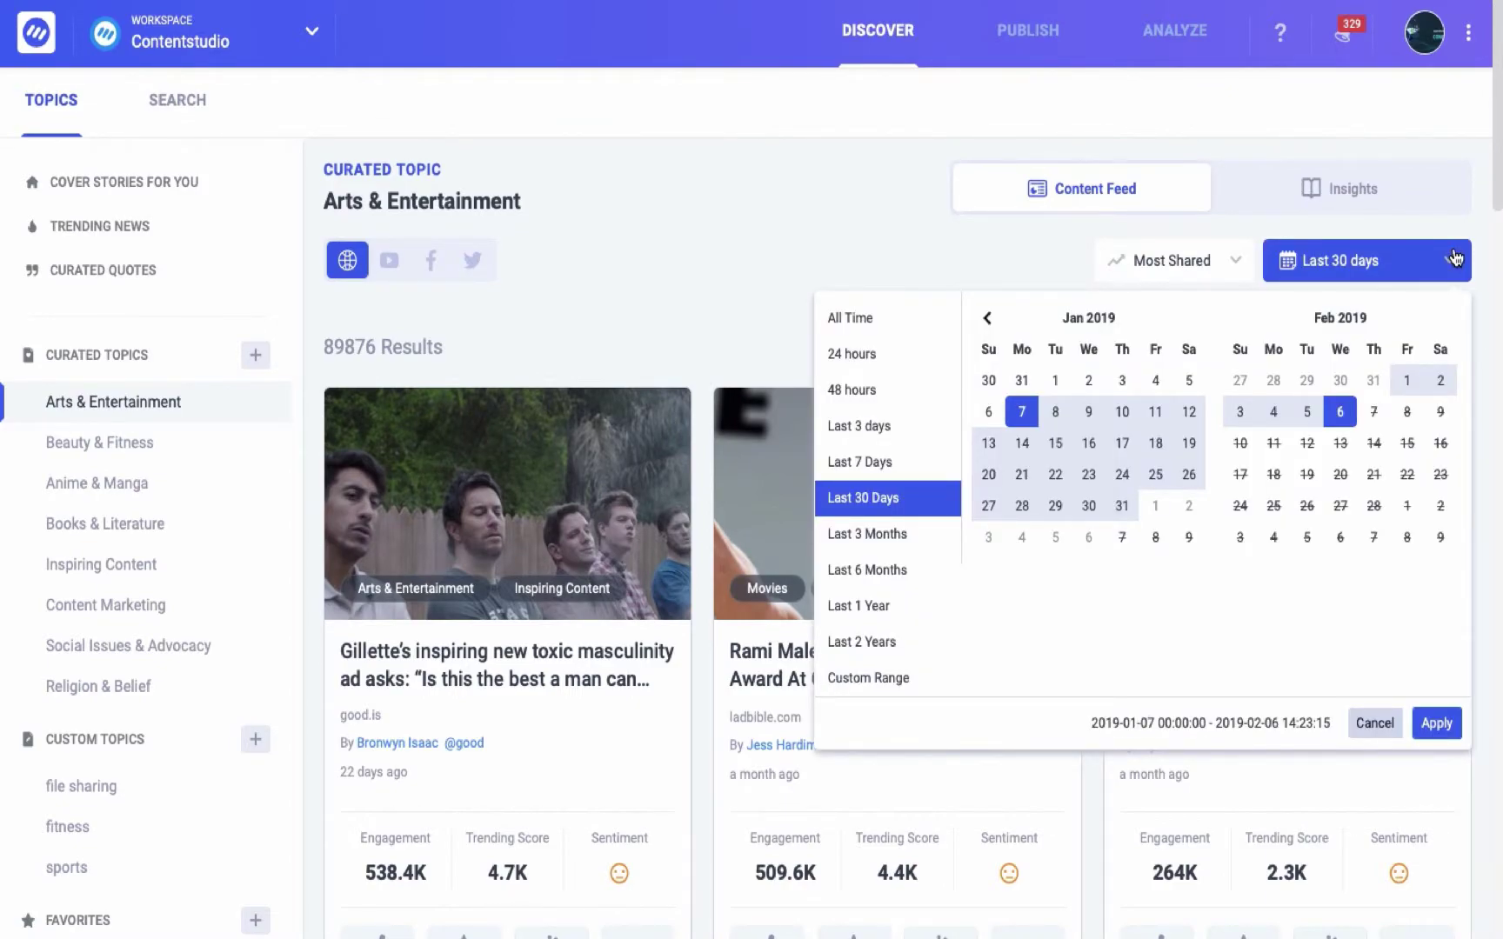
# Switch the Arts & Entertainment feed to YouTube HD videos, leaving the sort order unchanged.
pyautogui.click(389, 260)
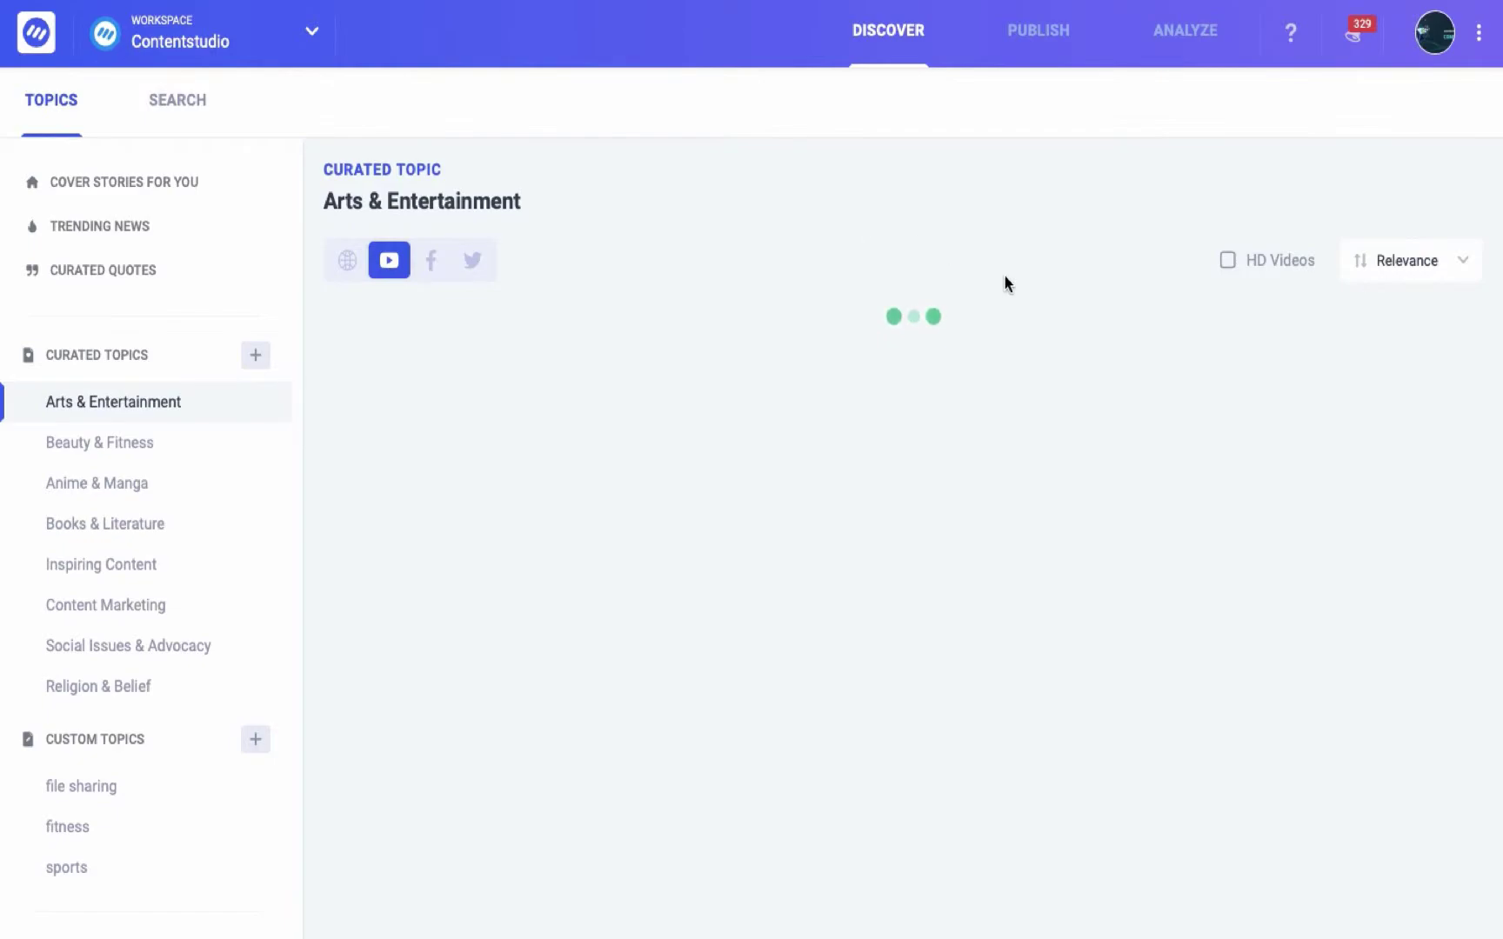
pyautogui.click(1227, 260)
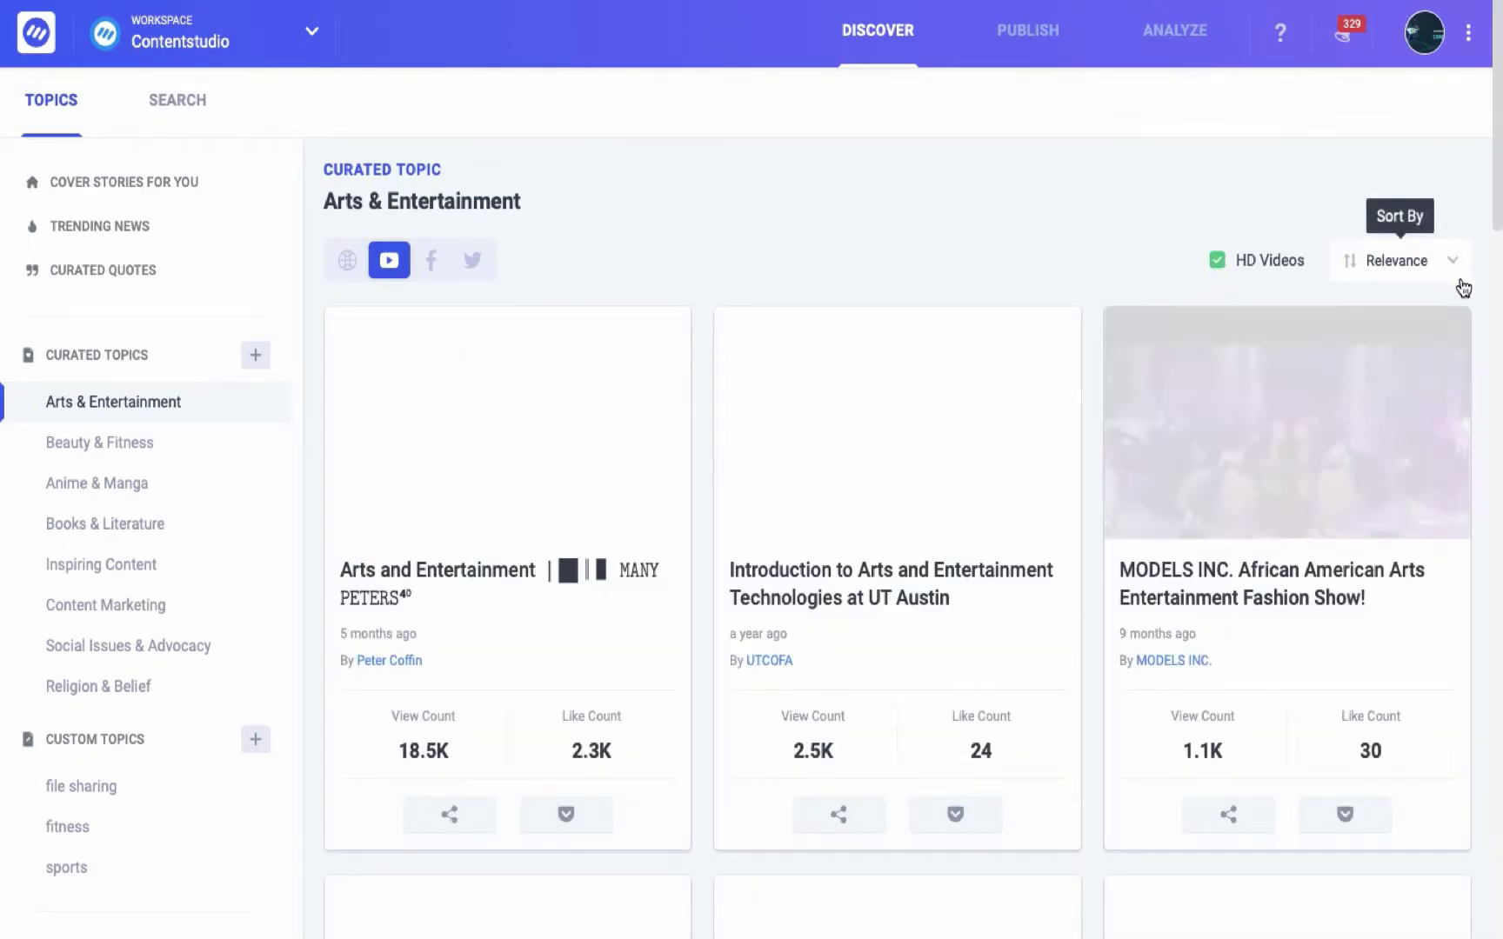
pyautogui.click(1452, 260)
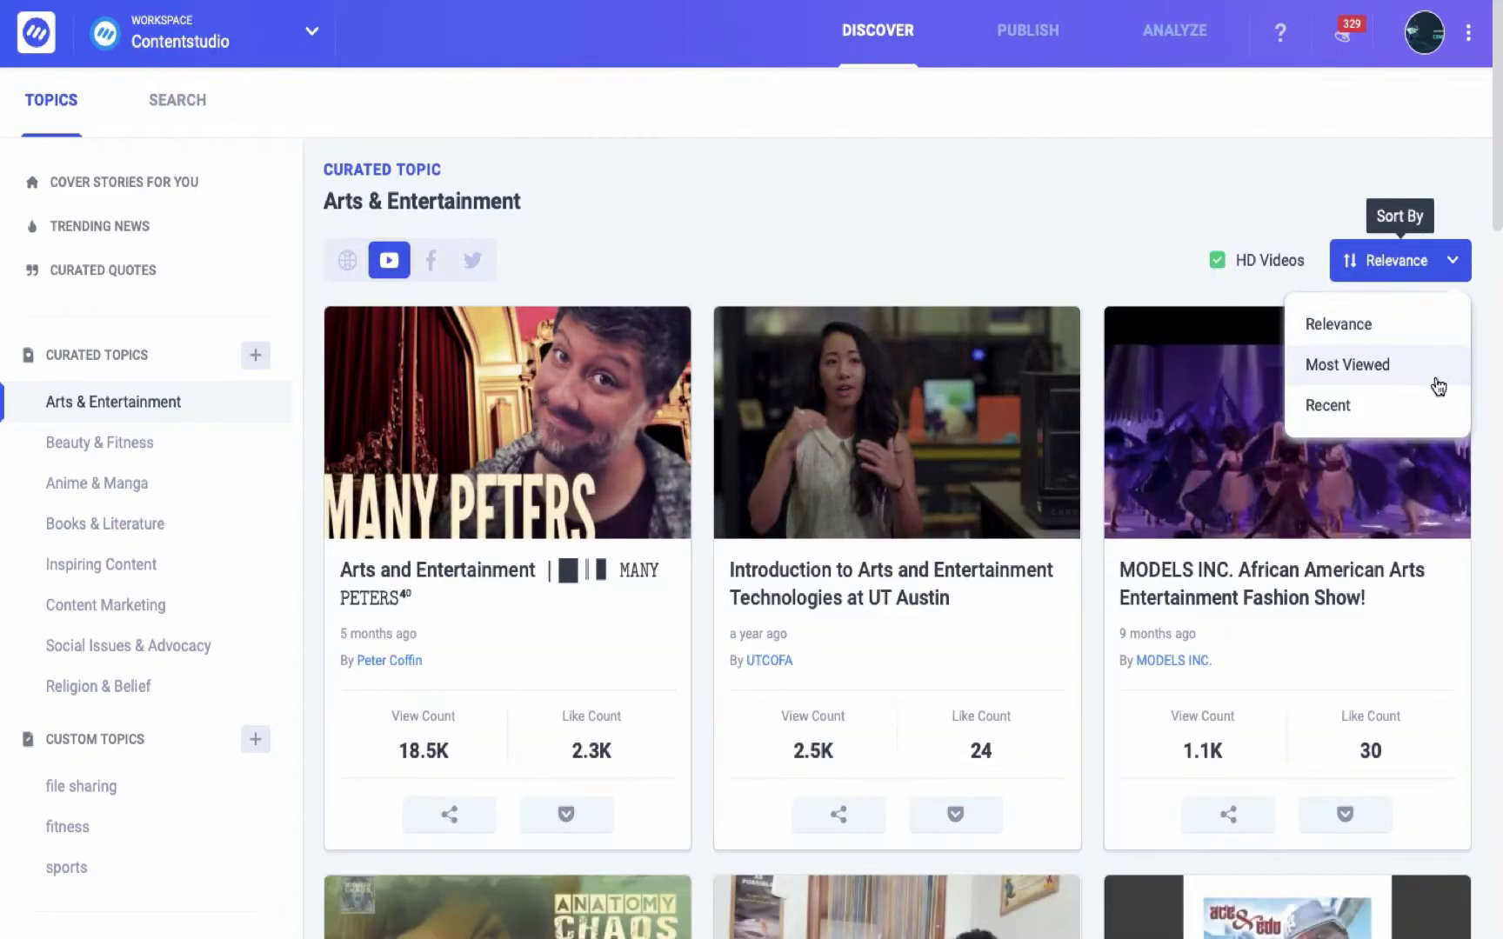
pyautogui.click(1074, 219)
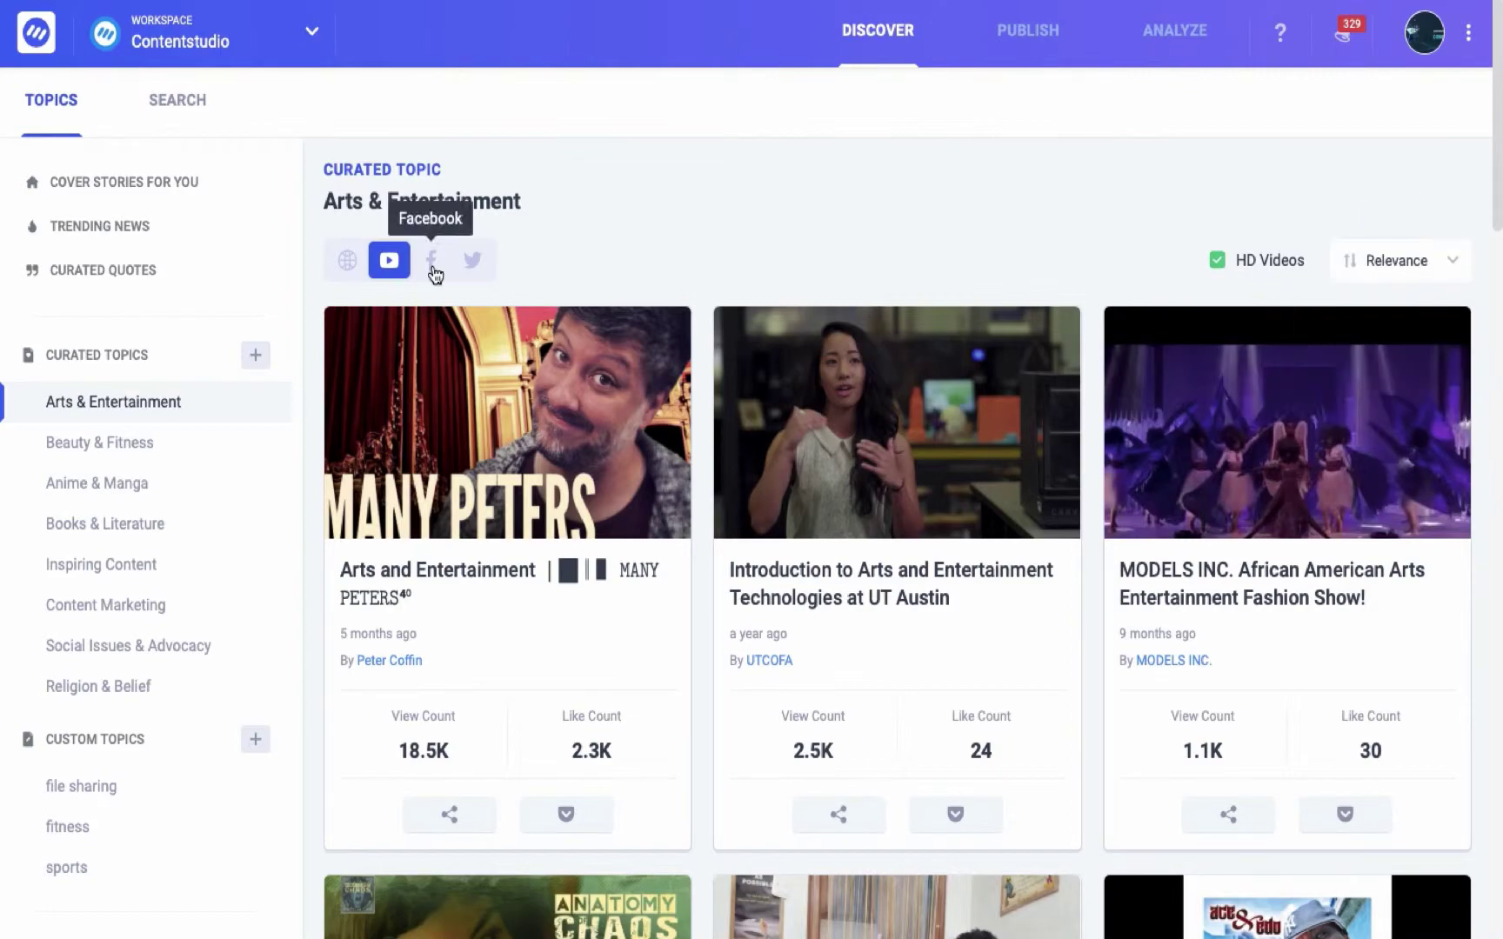
# Filter the feed to Facebook link posts and review its date-range and engagement sort options.
pyautogui.click(431, 260)
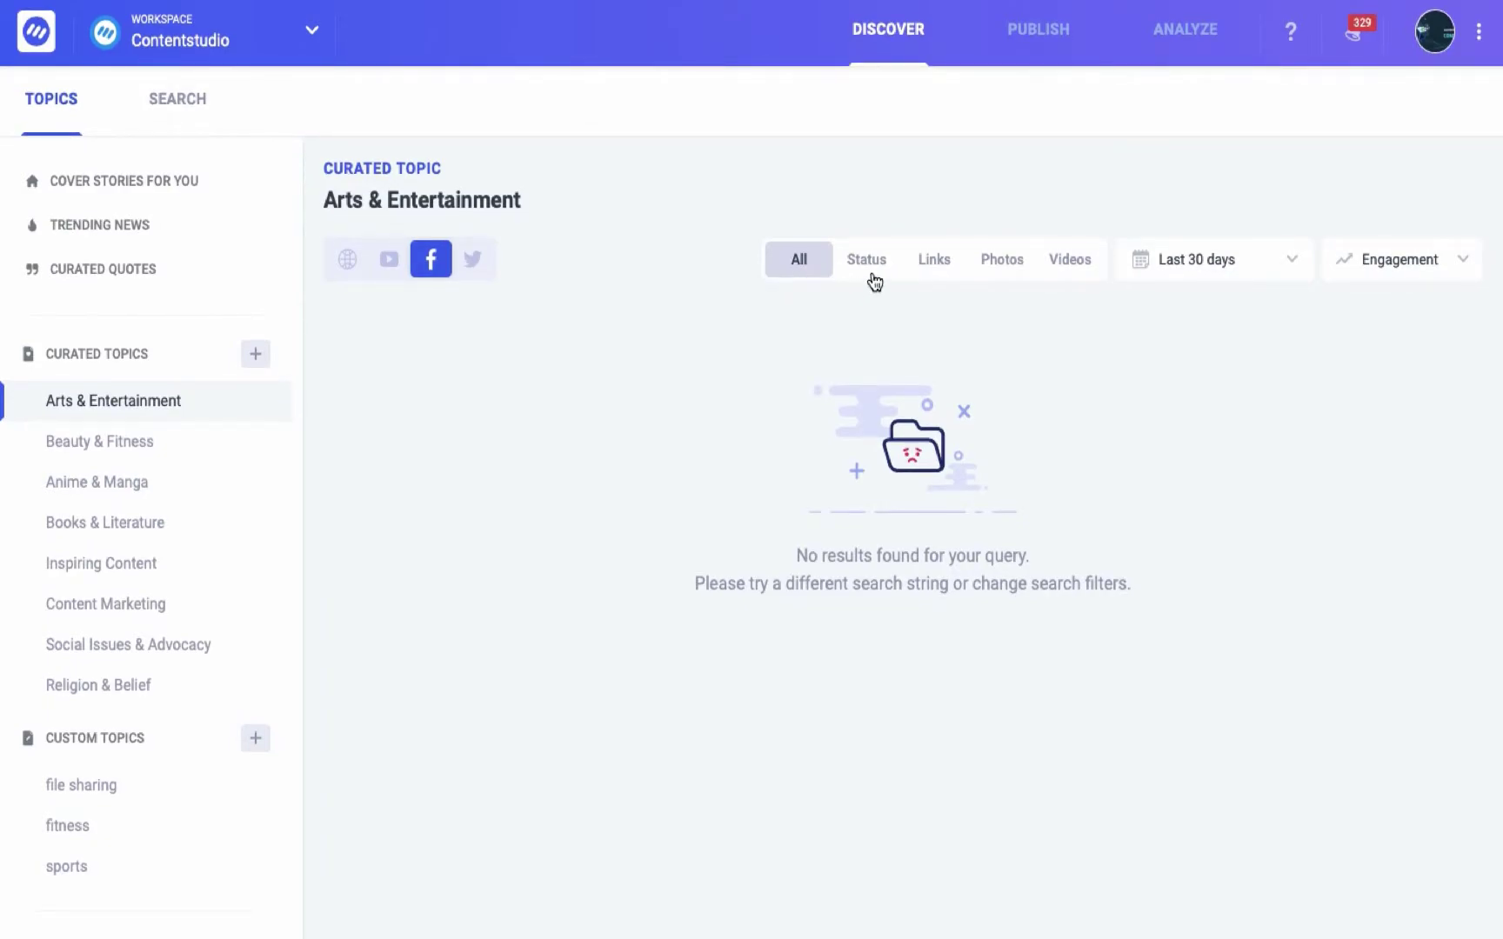
pyautogui.click(1070, 261)
pyautogui.click(1290, 260)
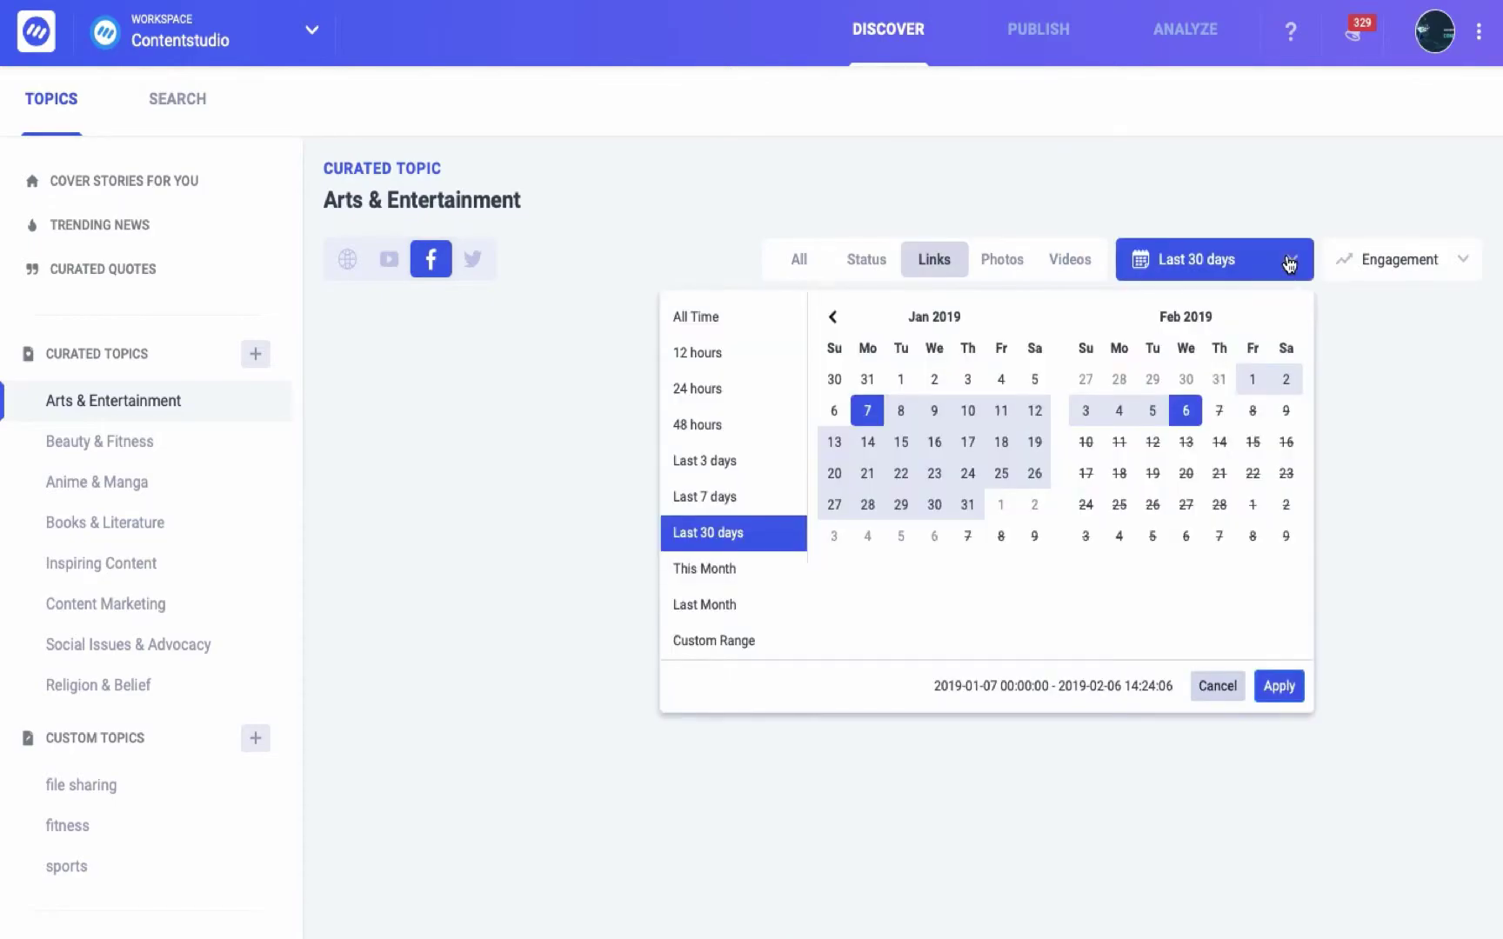
pyautogui.click(1467, 261)
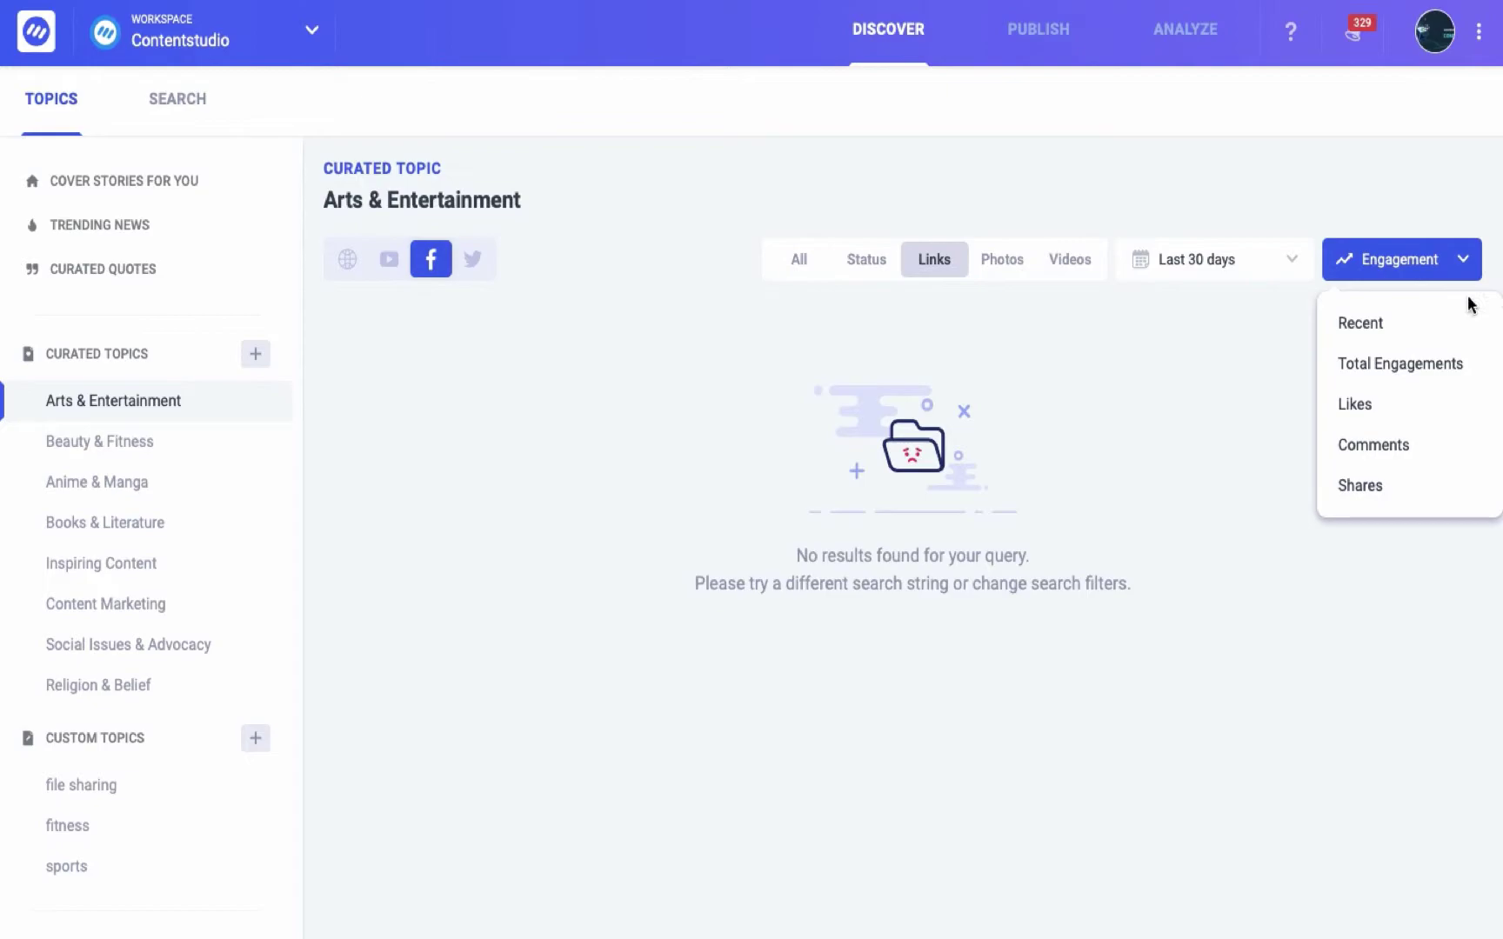